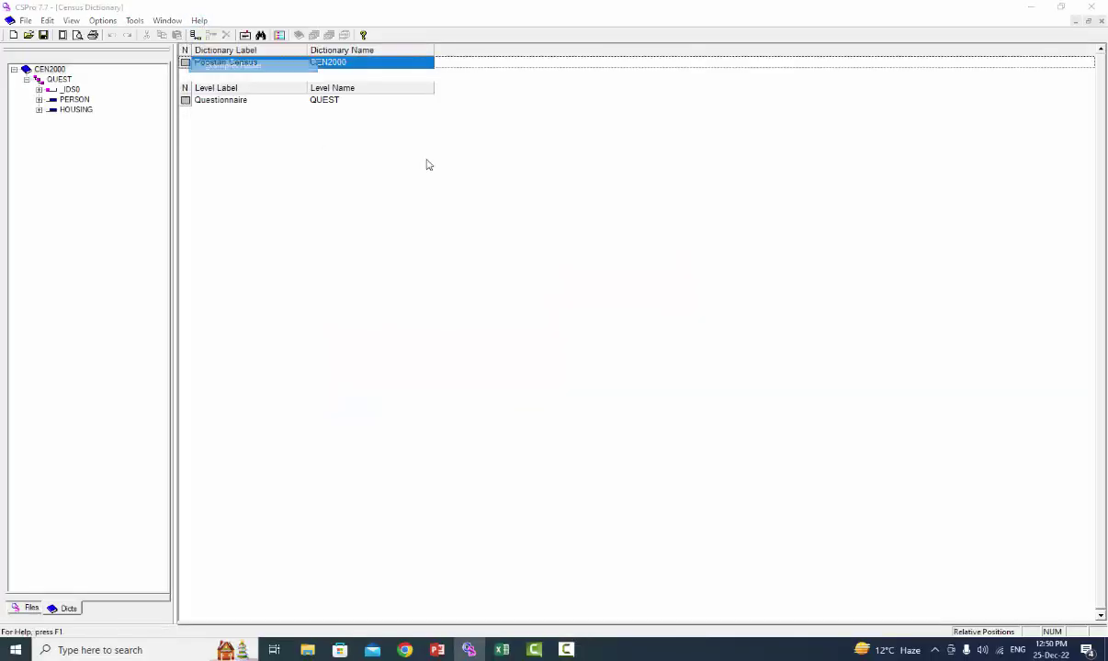
- Export the Census Dictionary's Popstan Census data as semicolon-delimited files, one per record type
{"action": "double_click", "coordinate": [419, 198]}
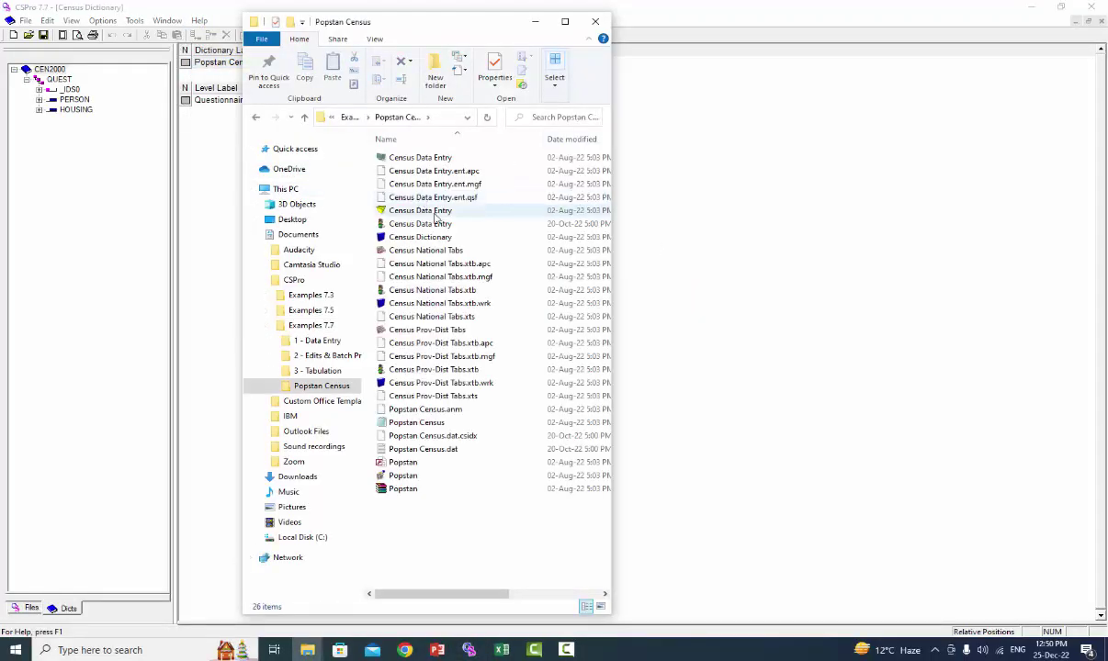
{"action": "left_click", "coordinate": [427, 238]}
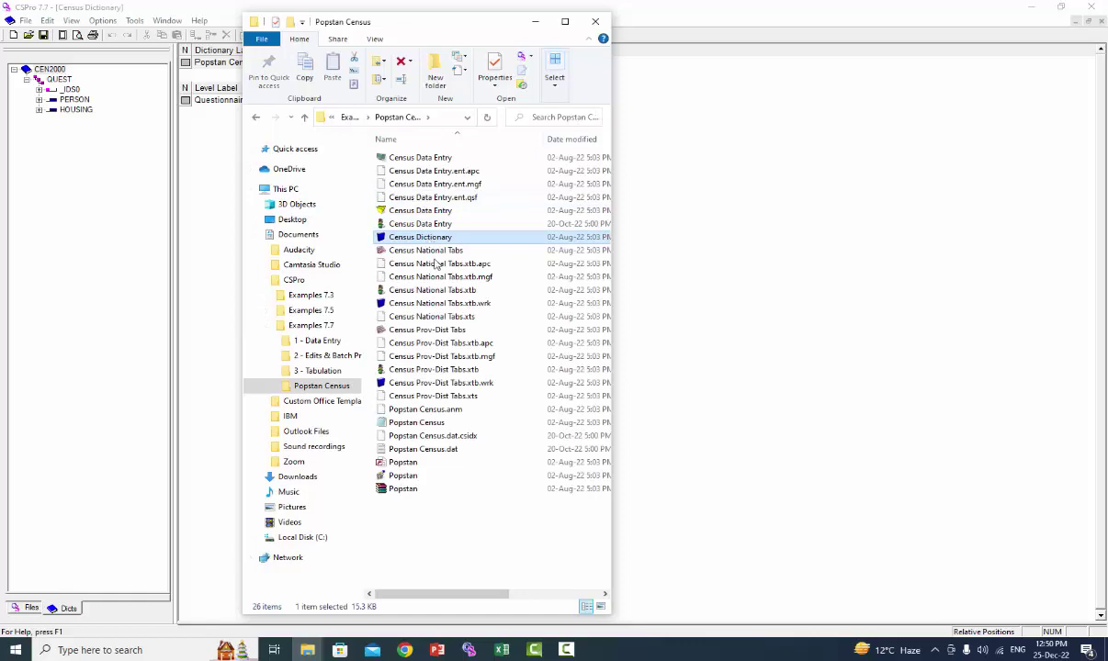
{"action": "left_click", "coordinate": [421, 423], "text": "ctrl"}
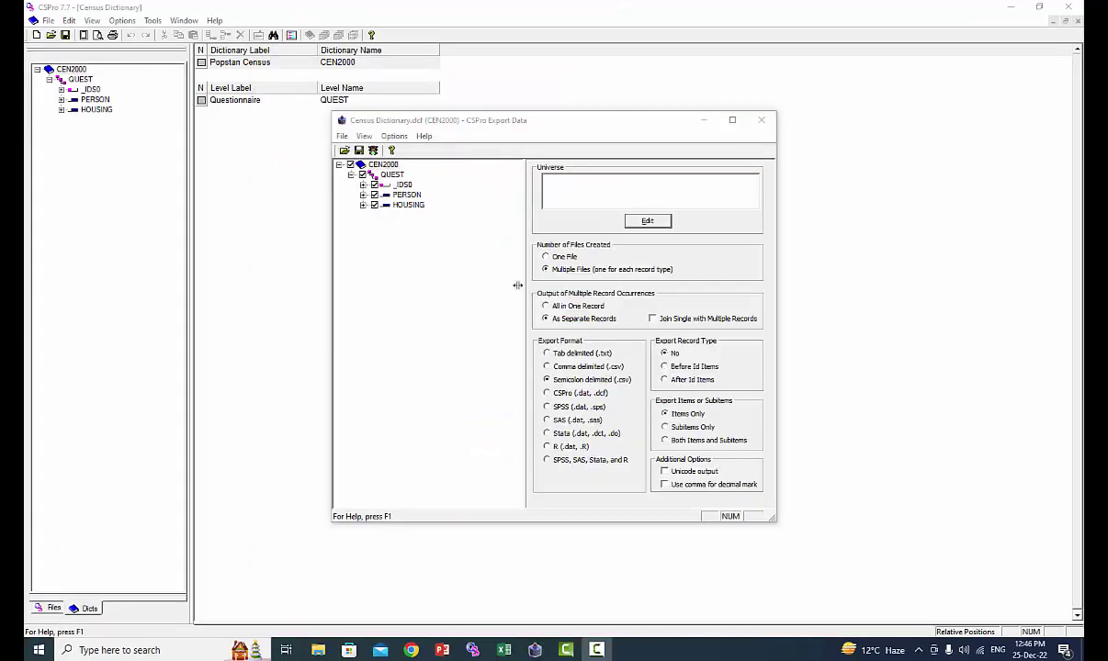
{"action": "left_click", "coordinate": [372, 150]}
{"action": "left_click", "coordinate": [505, 261]}
{"action": "left_click", "coordinate": [692, 439]}
{"action": "left_click", "coordinate": [478, 377]}
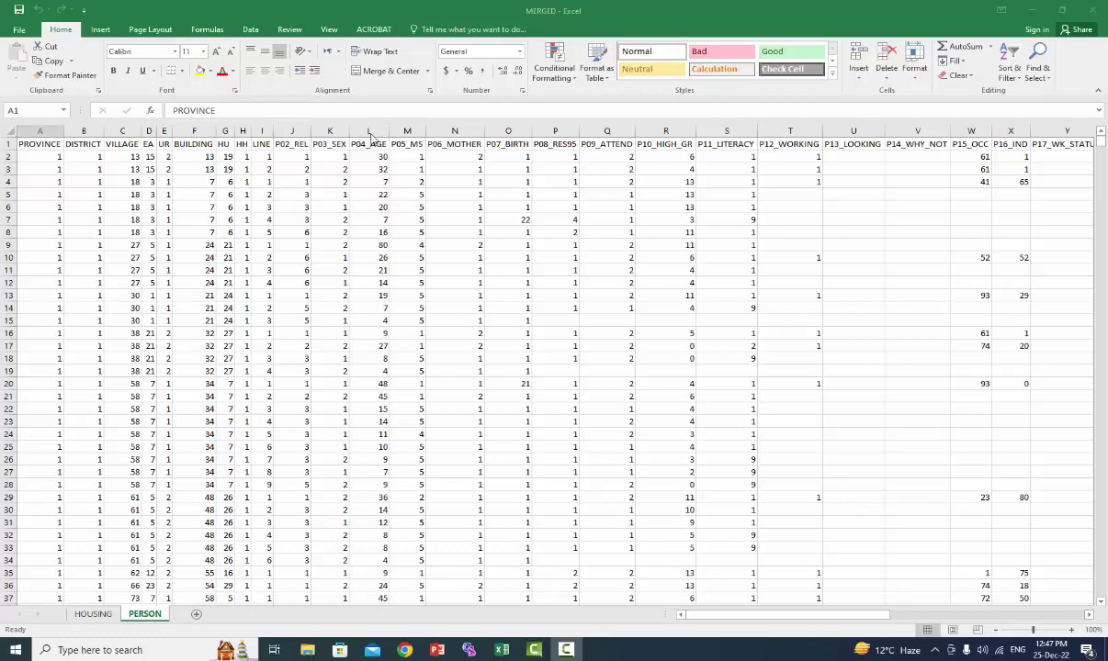
- Select column L (P04_AGE) to show average 19.15, count 24,272 and sum 469,726
{"action": "left_click", "coordinate": [370, 132]}
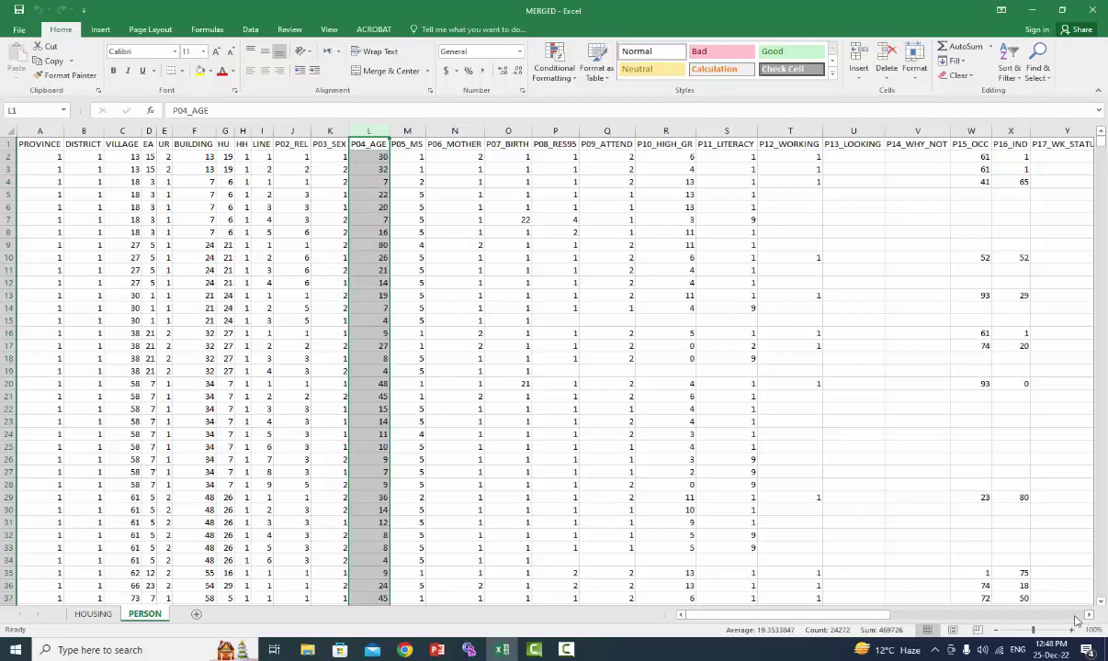
- Scroll right to reveal the male and female household-head pivot tables for ages 7 to 10
{"action": "left_click", "coordinate": [1075, 615]}
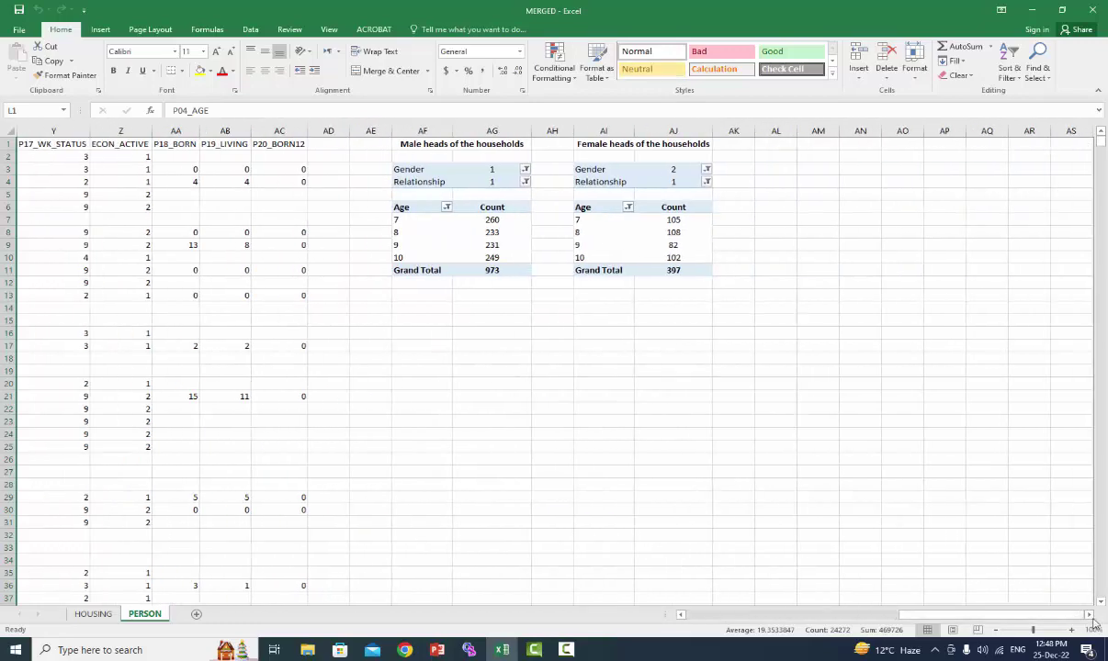
{"action": "left_click", "coordinate": [1090, 616]}
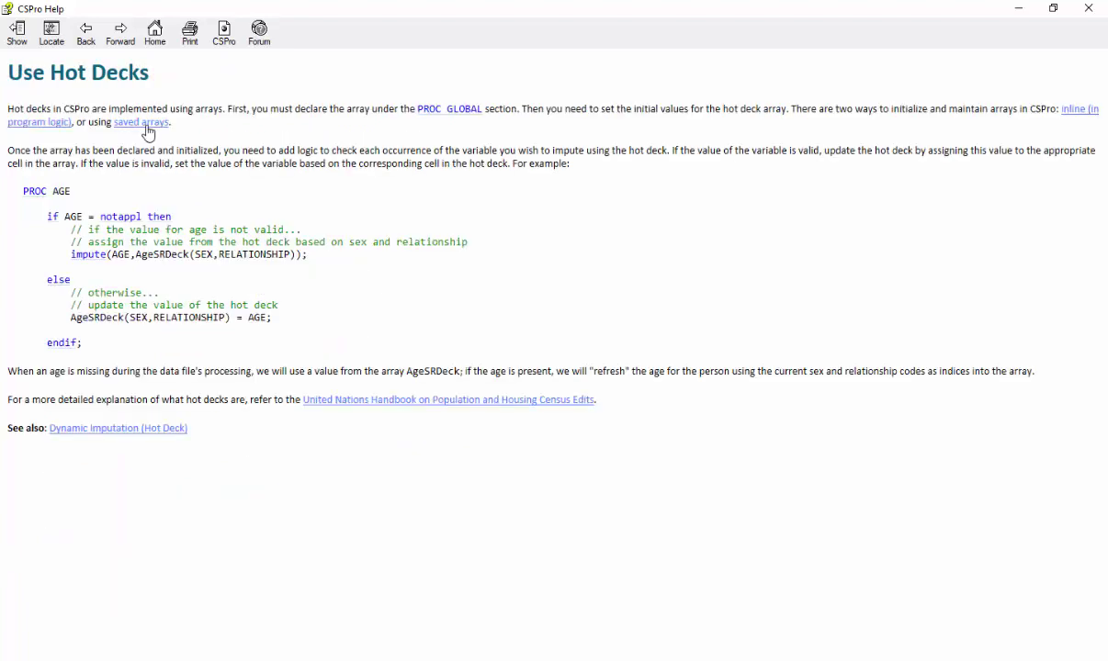
- Follow the 'saved arrays' help link, then select the HHBatch saved-array file in Explorer
{"action": "left_click", "coordinate": [145, 124]}
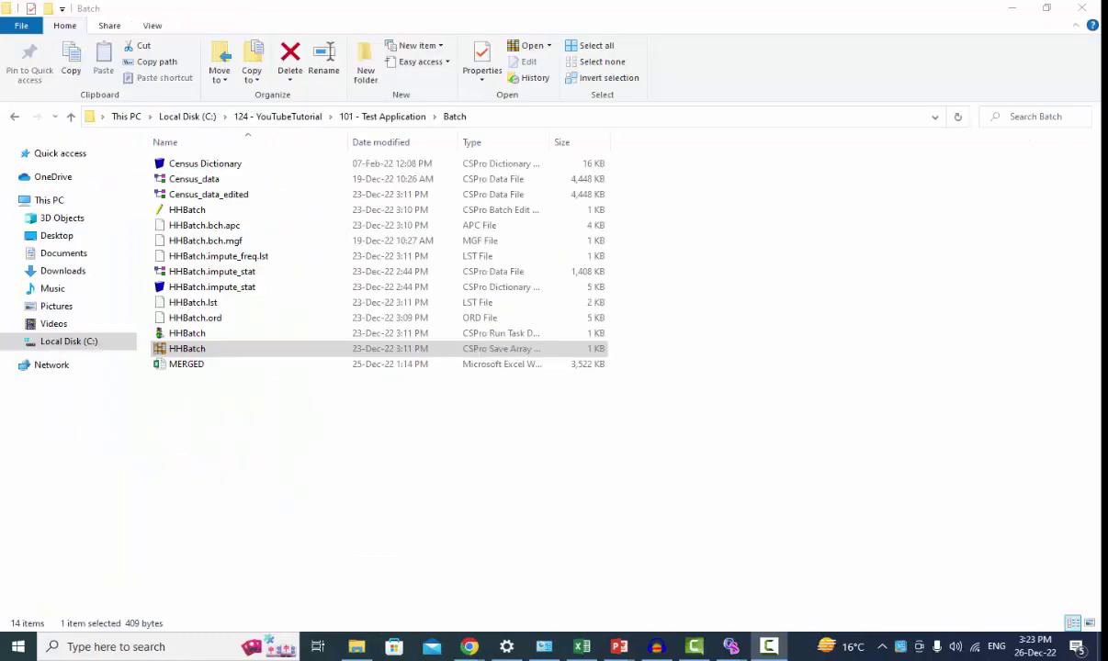
{"action": "left_click", "coordinate": [188, 349]}
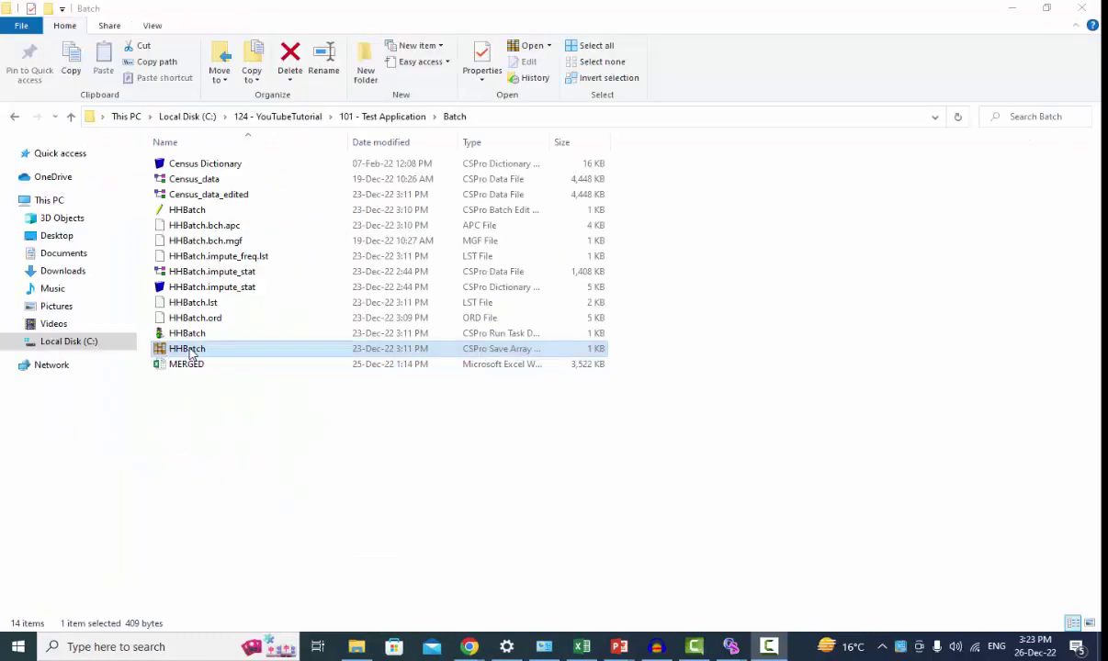
- Open the HHBatch saved-array file in the Save Array Viewer to see its hot-deck values
{"action": "double_click", "coordinate": [188, 349]}
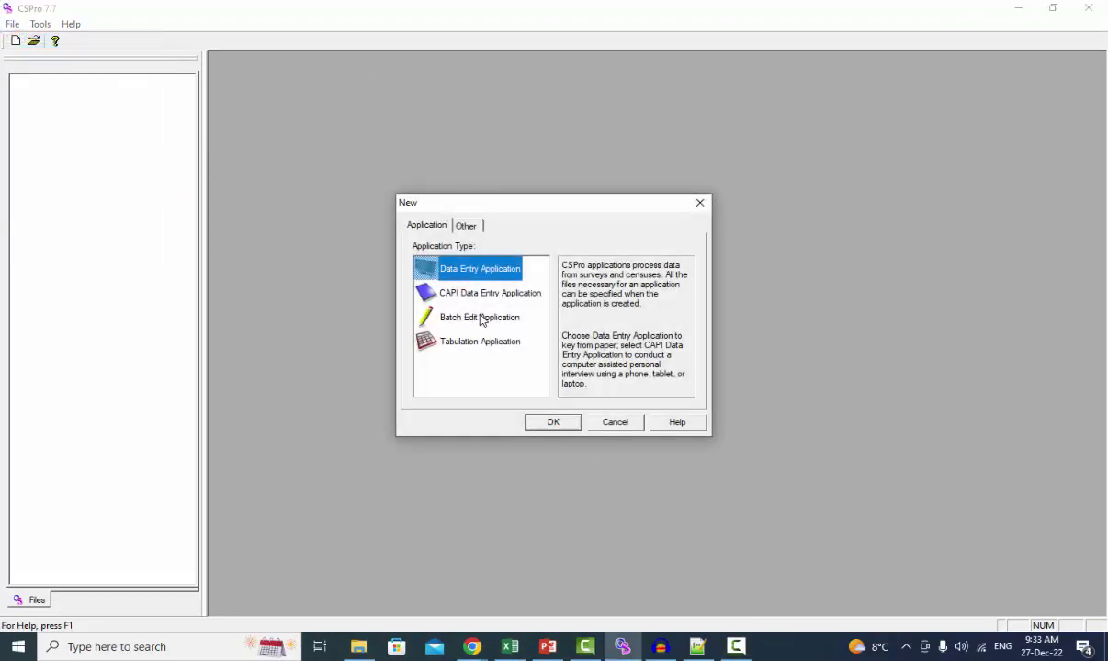
- Create batch edit application HHBatch in the Batch folder with Census Dictionary.dcf as input
{"action": "double_click", "coordinate": [480, 317]}
{"action": "double_click", "coordinate": [170, 138]}
{"action": "left_click", "coordinate": [218, 529]}
{"action": "type", "text": "HHBatch"}
{"action": "key", "text": "Return"}
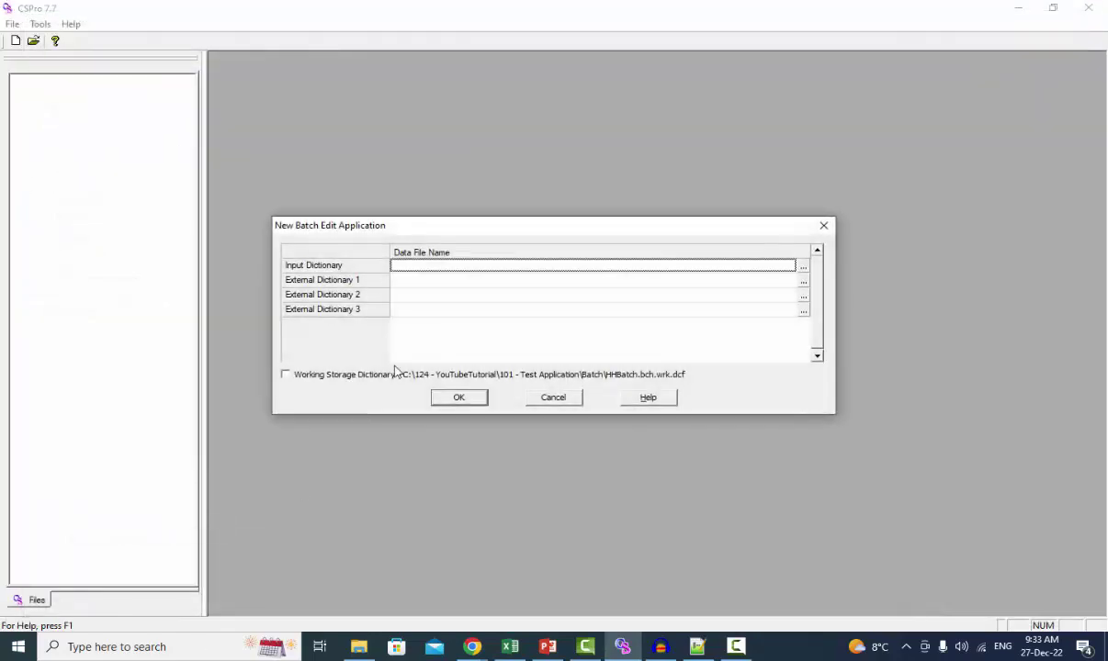
{"action": "left_click", "coordinate": [803, 265]}
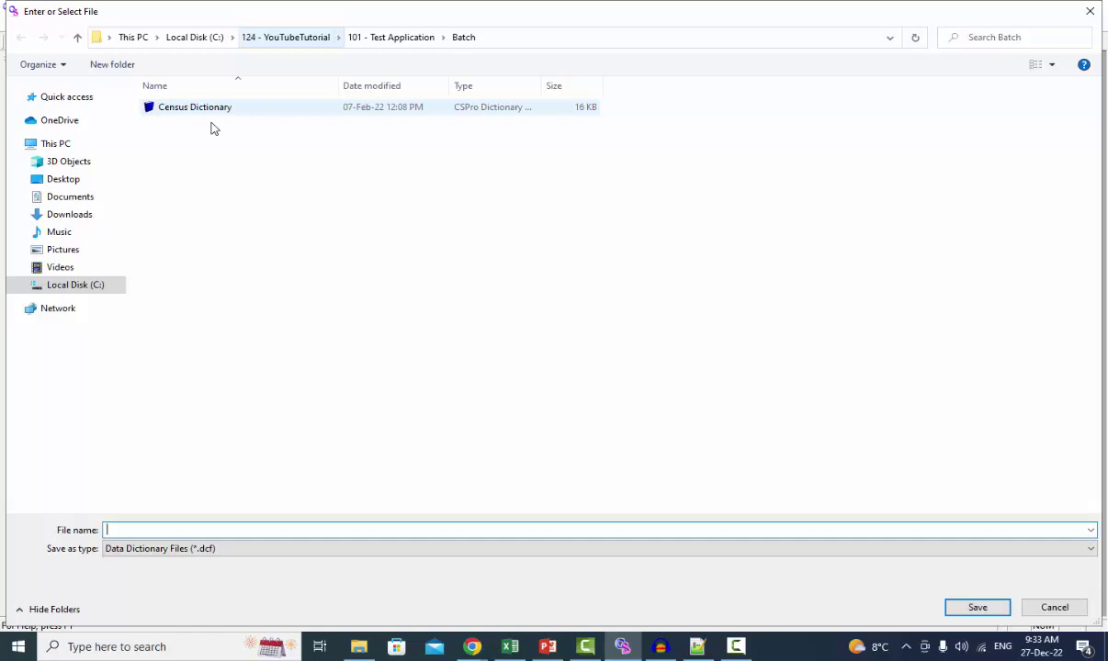
{"action": "left_click", "coordinate": [202, 110]}
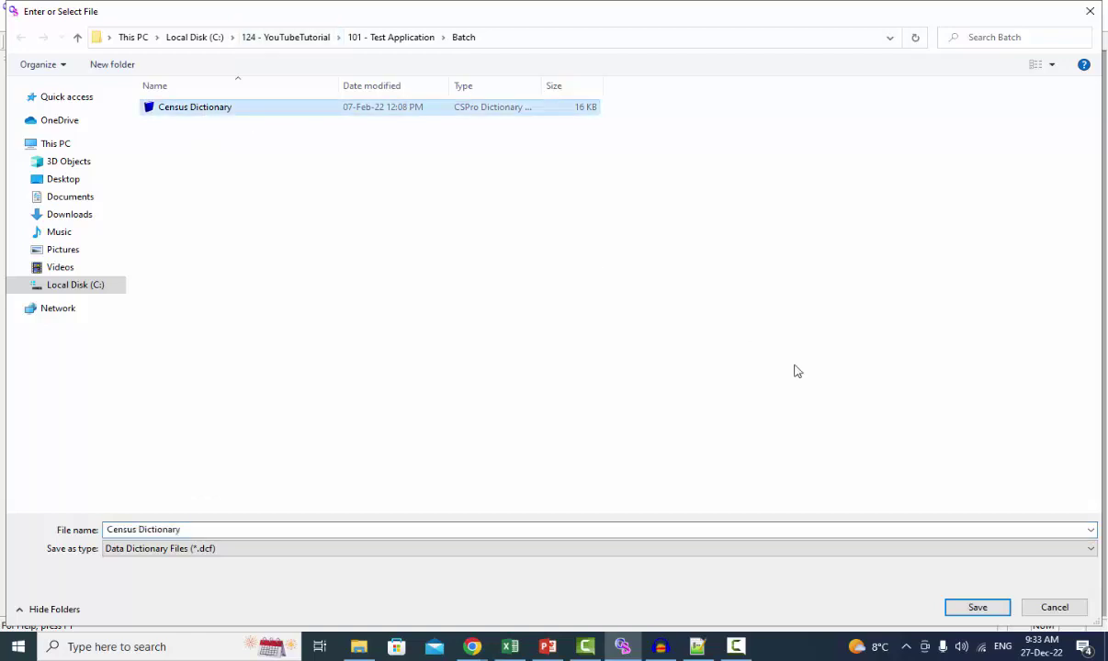
{"action": "left_click", "coordinate": [978, 608]}
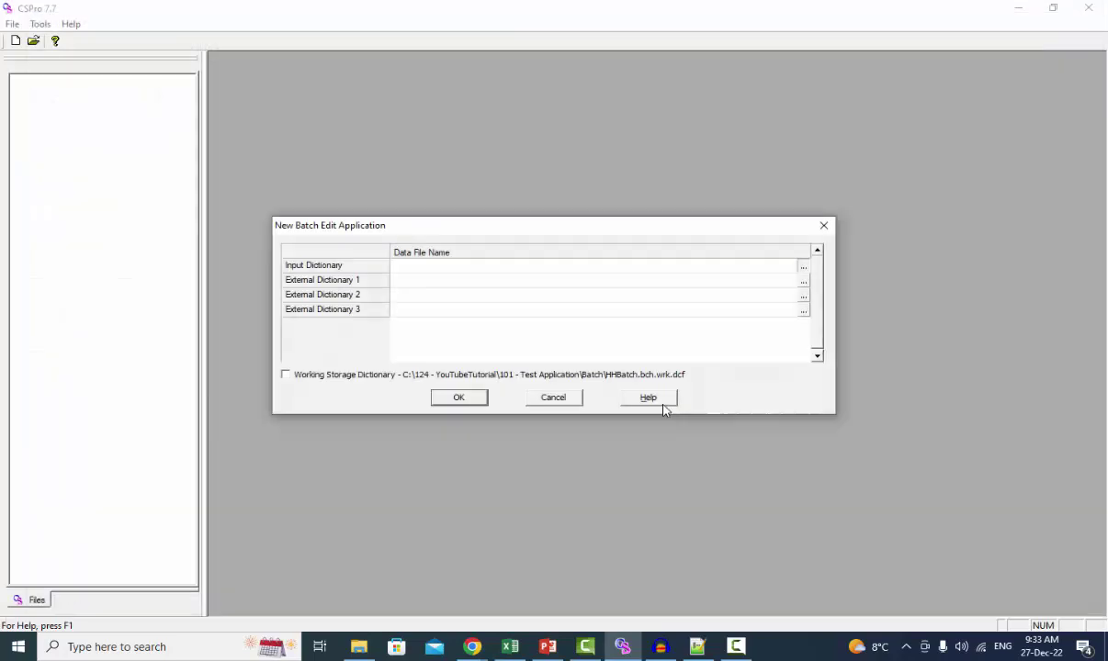
{"action": "left_click", "coordinate": [455, 403]}
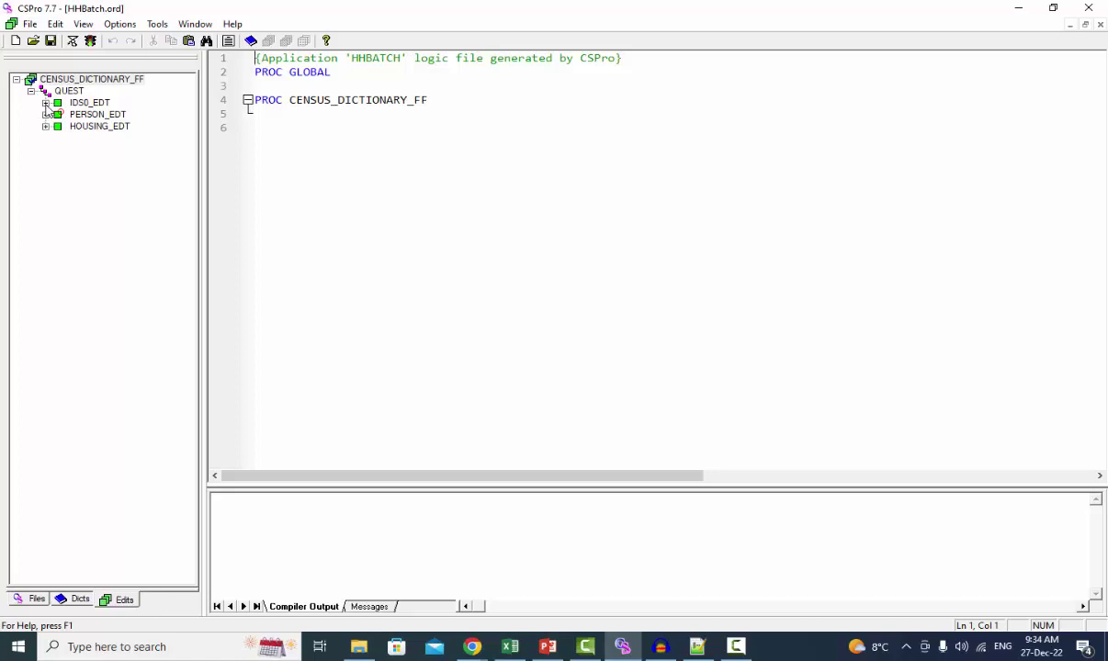
{"action": "left_click", "coordinate": [45, 102]}
{"action": "left_click", "coordinate": [45, 209]}
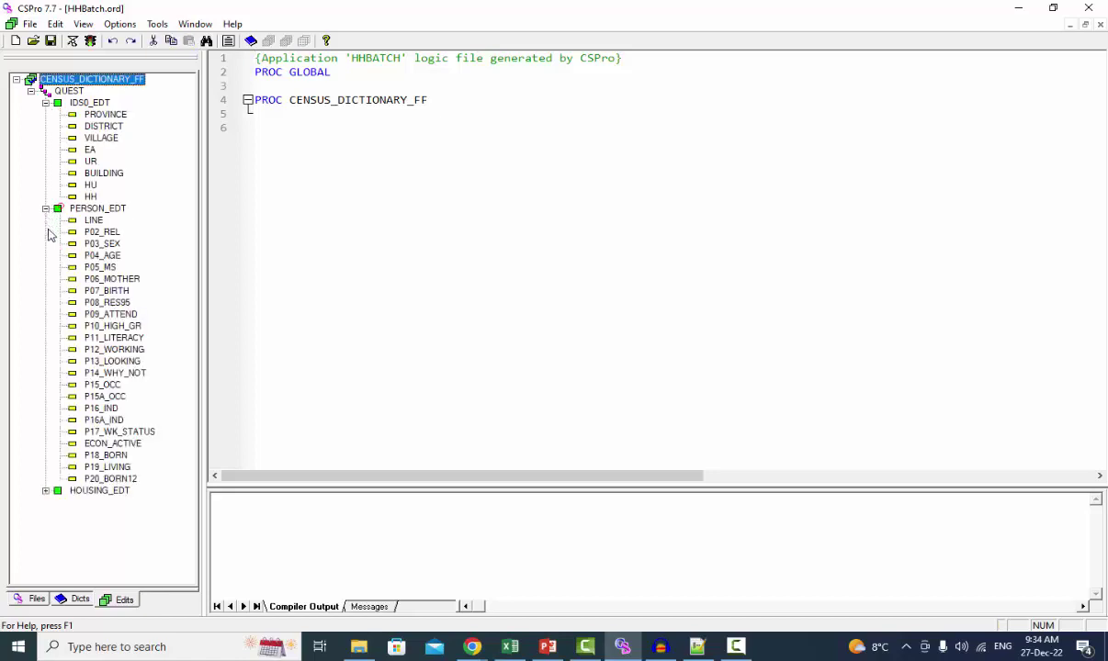
{"action": "left_click", "coordinate": [45, 491]}
{"action": "scroll", "coordinate": [101, 397], "scroll_direction": "up", "scroll_amount": 2}
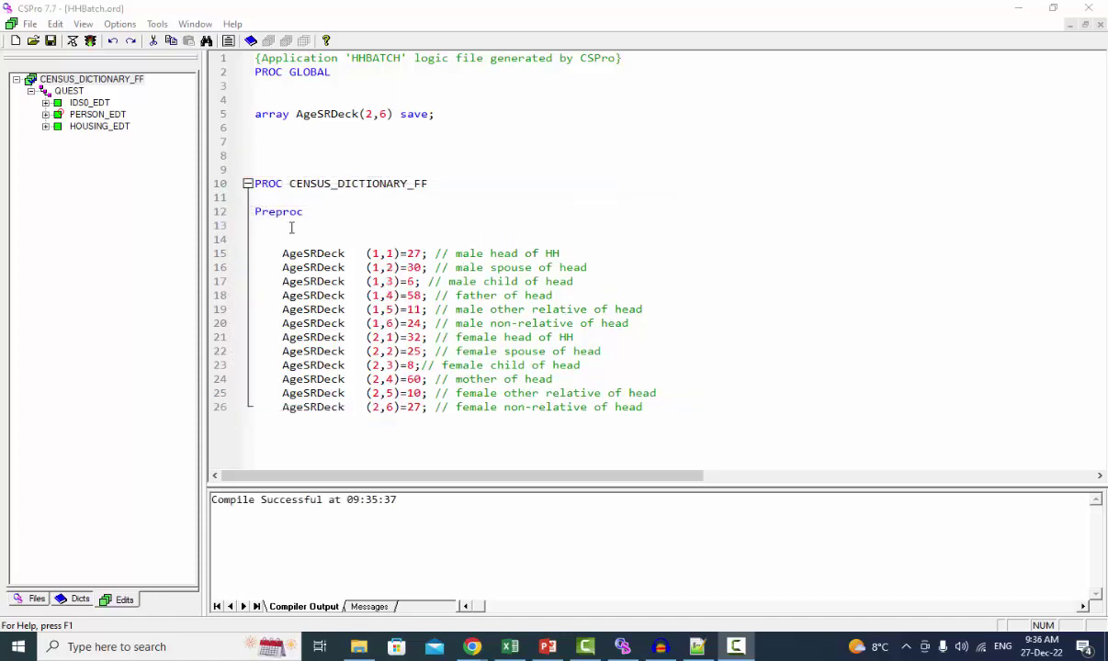
- Add stop(1); on the blank line under Preproc
{"action": "left_click", "coordinate": [291, 228]}
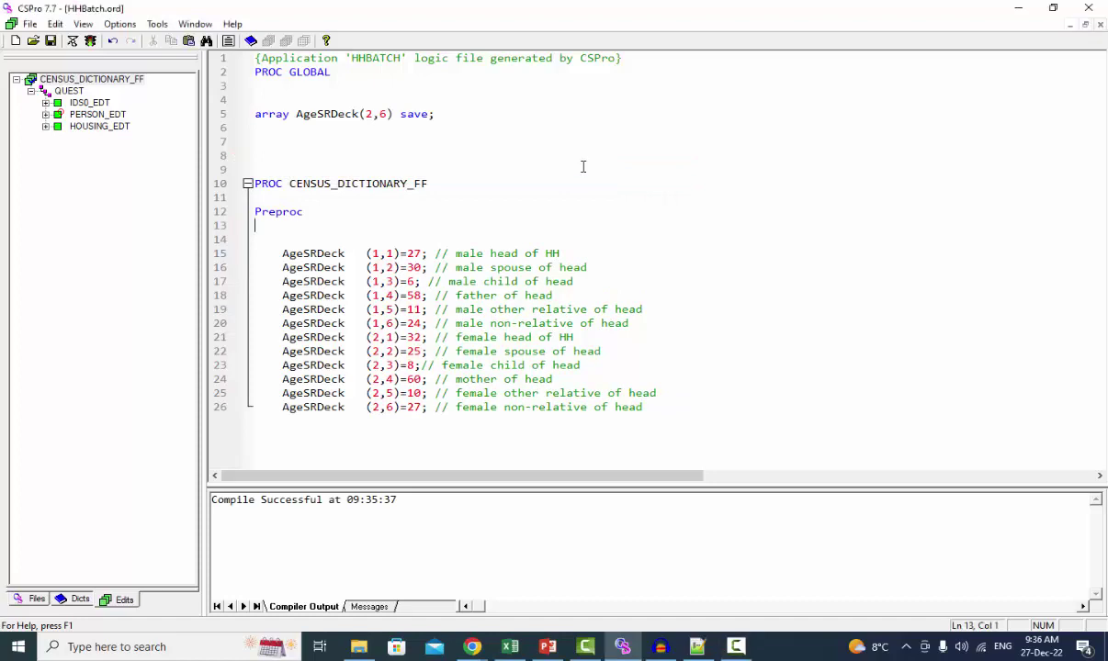
{"action": "type", "text": "stop()"}
{"action": "key", "text": "Left"}
{"action": "type", "text": "1"}
{"action": "key", "text": "Right"}
{"action": "type", "text": ";"}
- Save the logic and run the batch edit with the listed data files
{"action": "left_click", "coordinate": [90, 43]}
{"action": "left_click", "coordinate": [575, 359]}
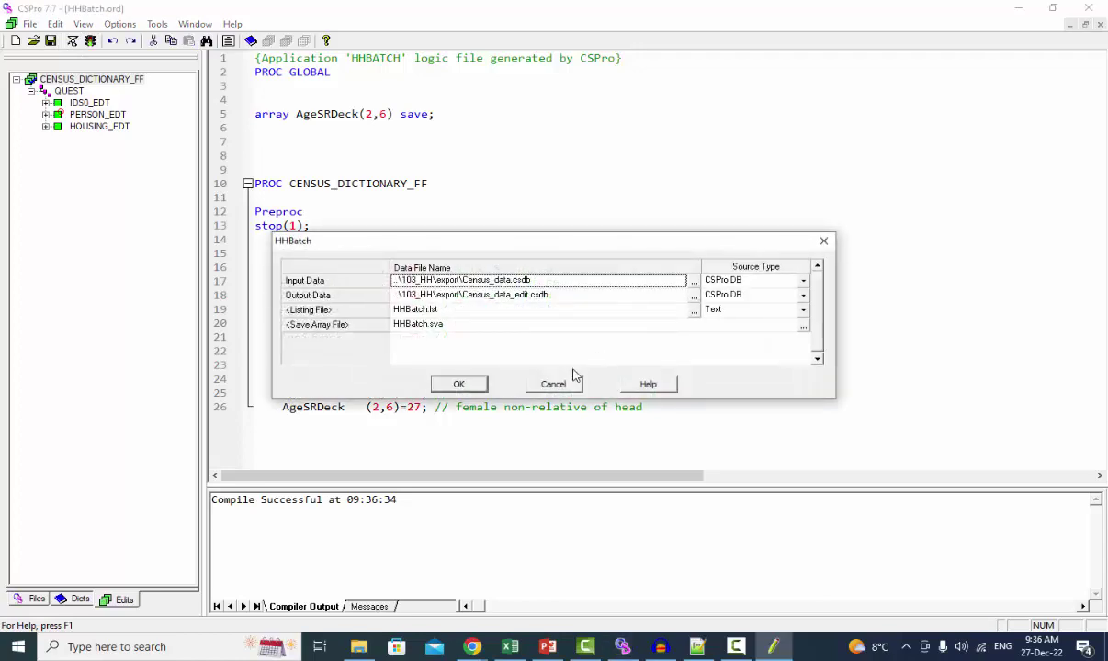
{"action": "left_click", "coordinate": [459, 386]}
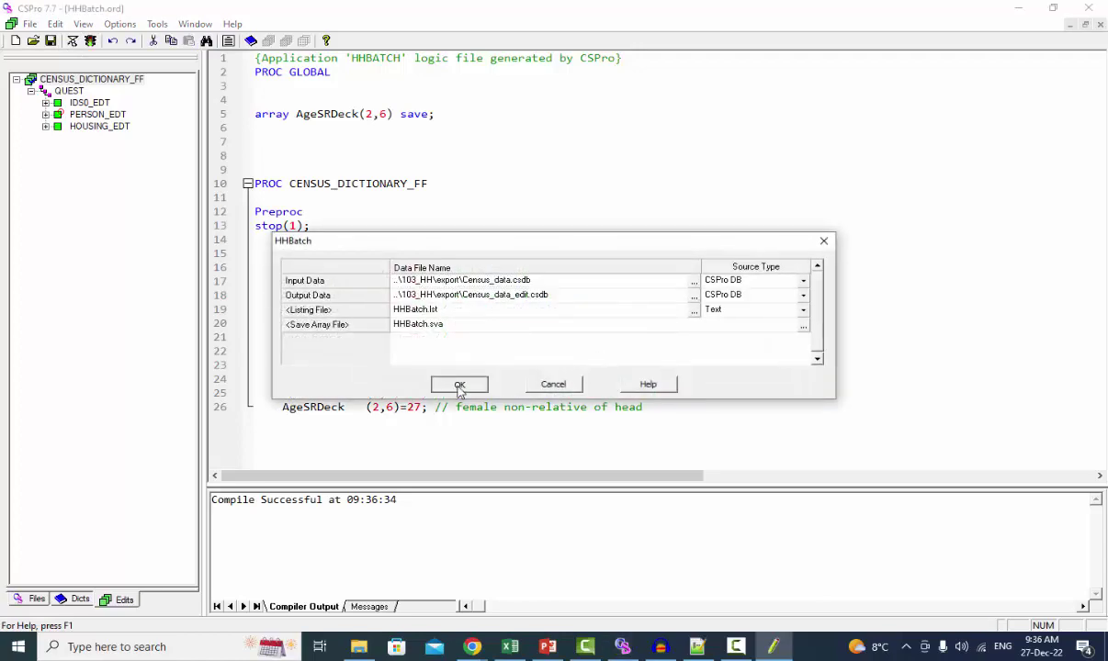
{"action": "left_click", "coordinate": [459, 386]}
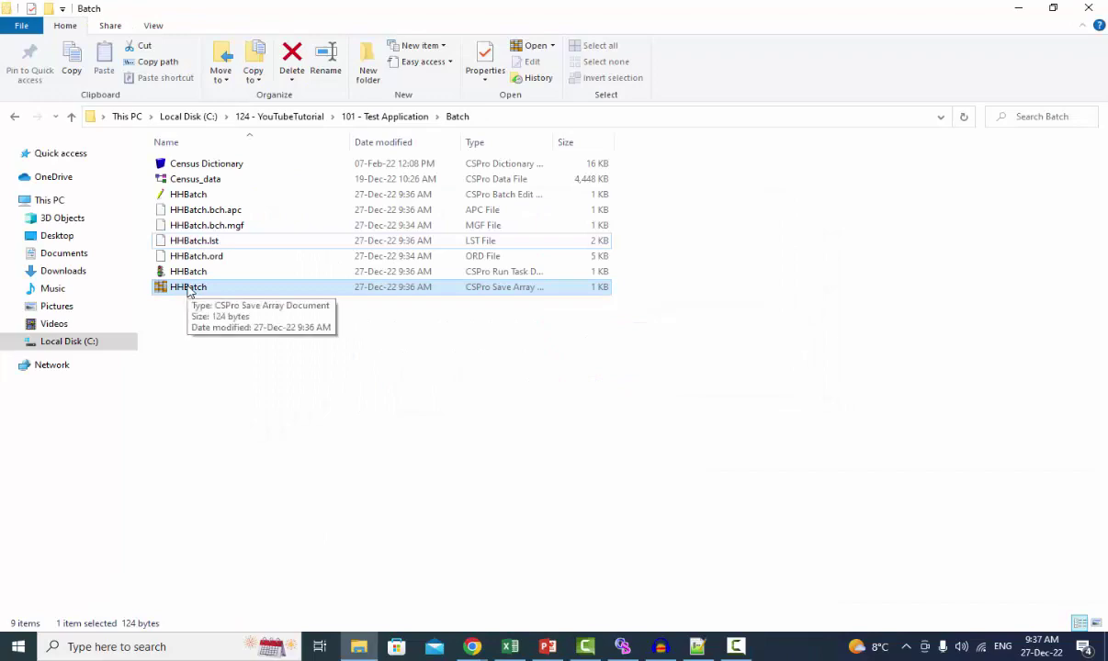
- Open the HHBatch saved-array file from the Batch folder in the Save Array Viewer
{"action": "double_click", "coordinate": [188, 288]}
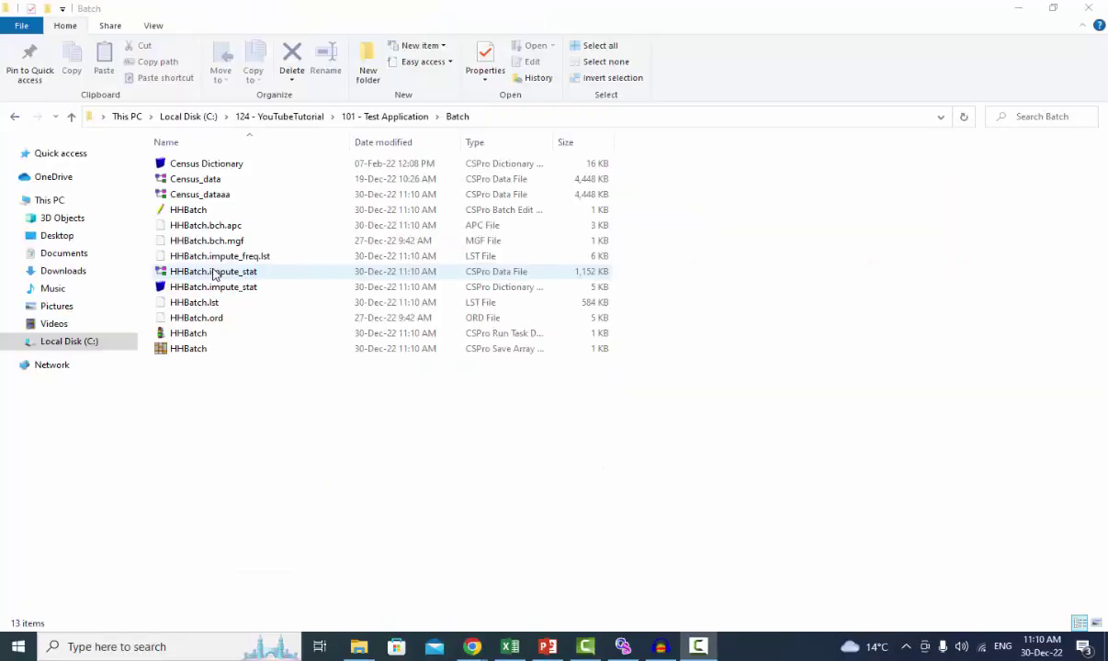
- Open HHBatch.impute_stat and browse cases to compare initial and imputed head ages
{"action": "double_click", "coordinate": [214, 273]}
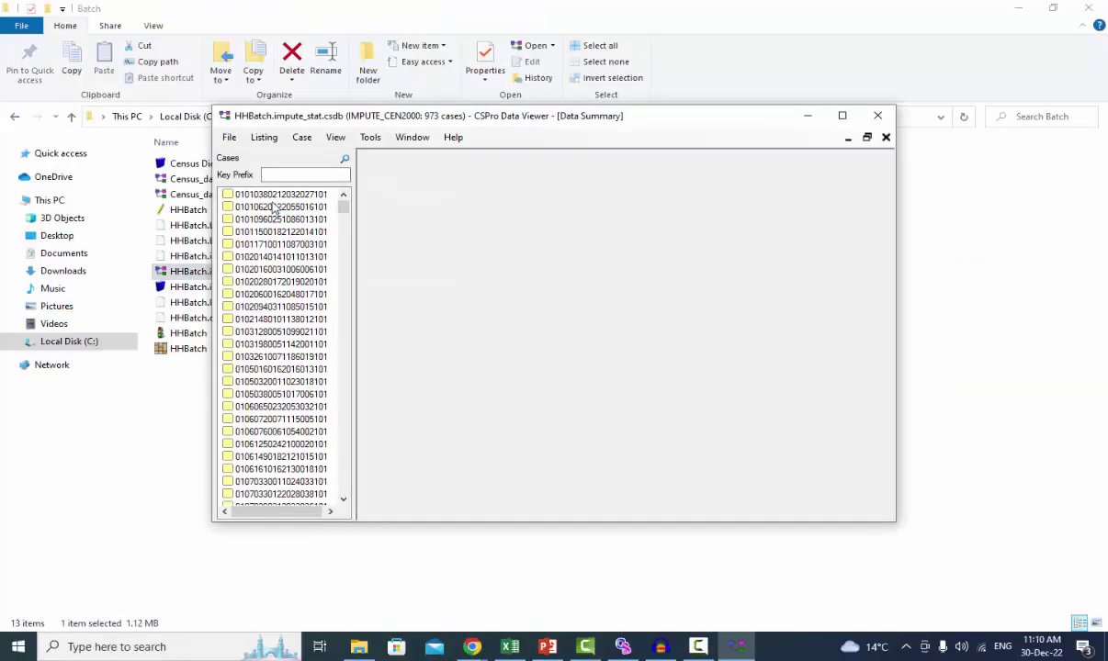
{"action": "left_click", "coordinate": [267, 195]}
{"action": "left_click", "coordinate": [273, 206]}
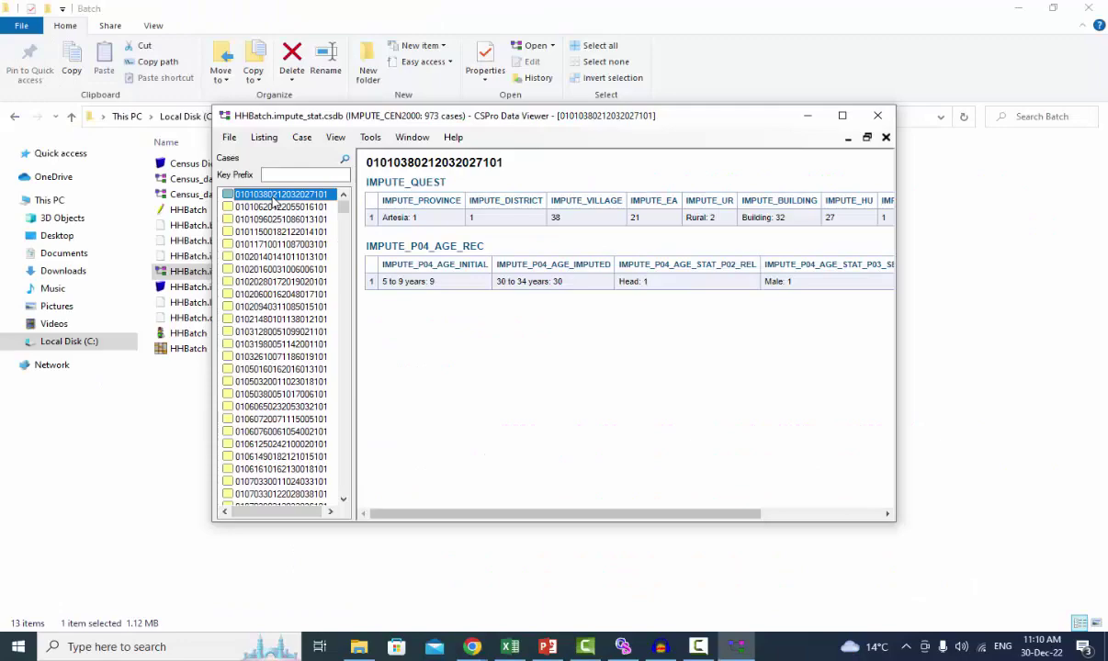
{"action": "key", "text": "Down"}
{"action": "key", "text": "Down"}
{"action": "key", "text": "Down"}
{"action": "key", "text": "Down"}
{"action": "key", "text": "Down"}
{"action": "key", "text": "Down"}
{"action": "key", "text": "Down"}
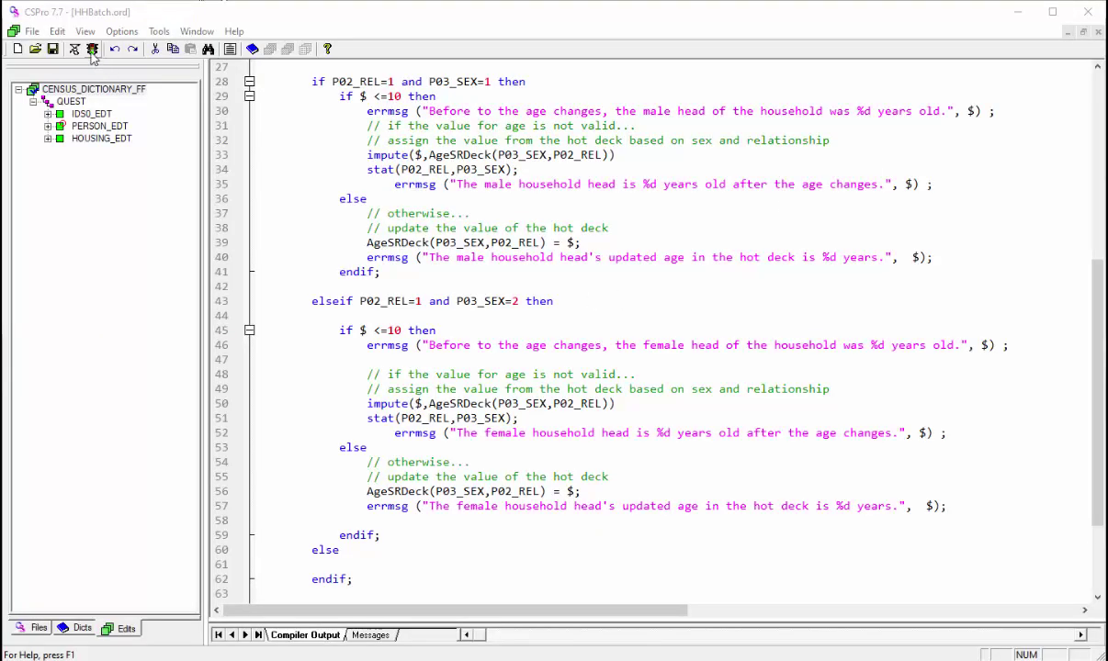
- Set Census_data as the batch run's input data file
{"action": "left_click", "coordinate": [92, 49]}
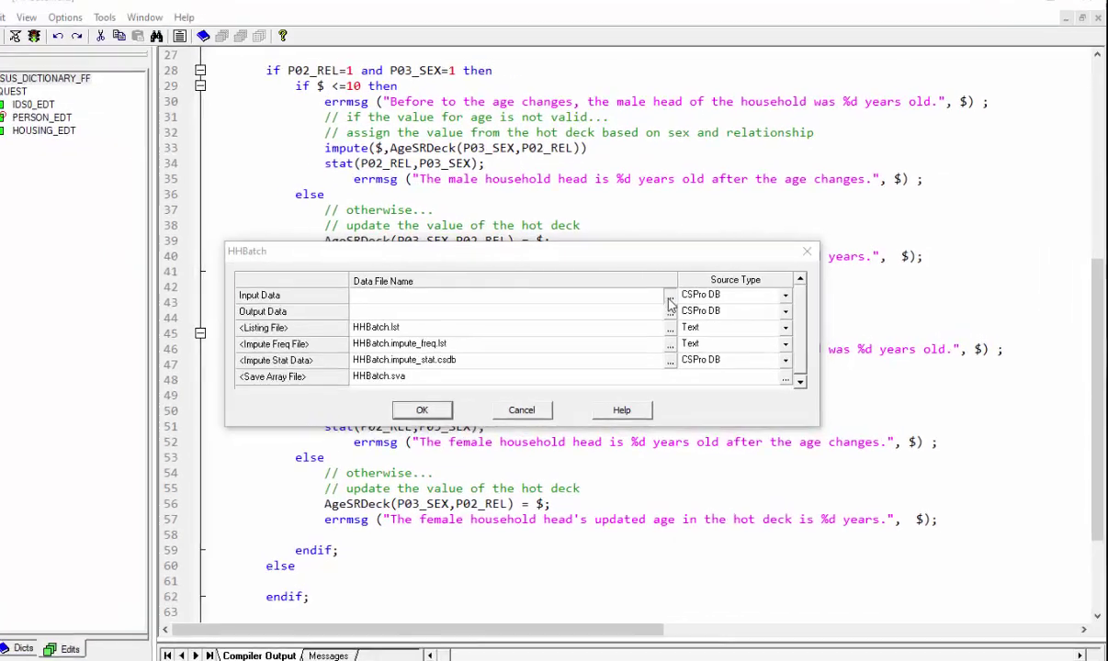
{"action": "left_click", "coordinate": [669, 303]}
{"action": "left_click", "coordinate": [324, 241]}
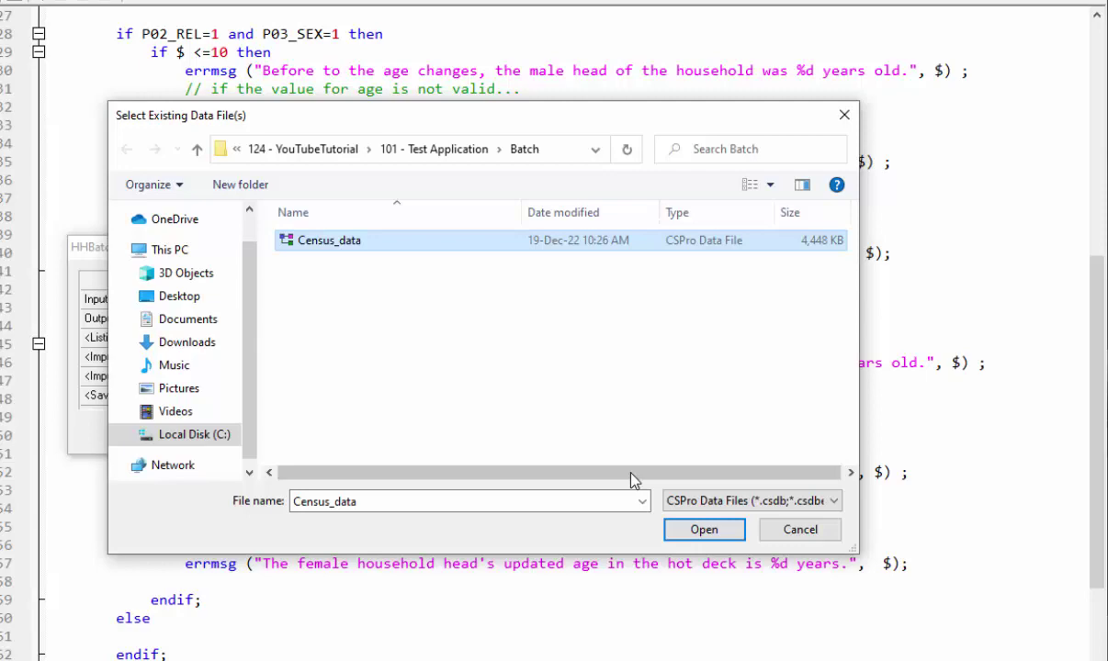
{"action": "left_click", "coordinate": [704, 527]}
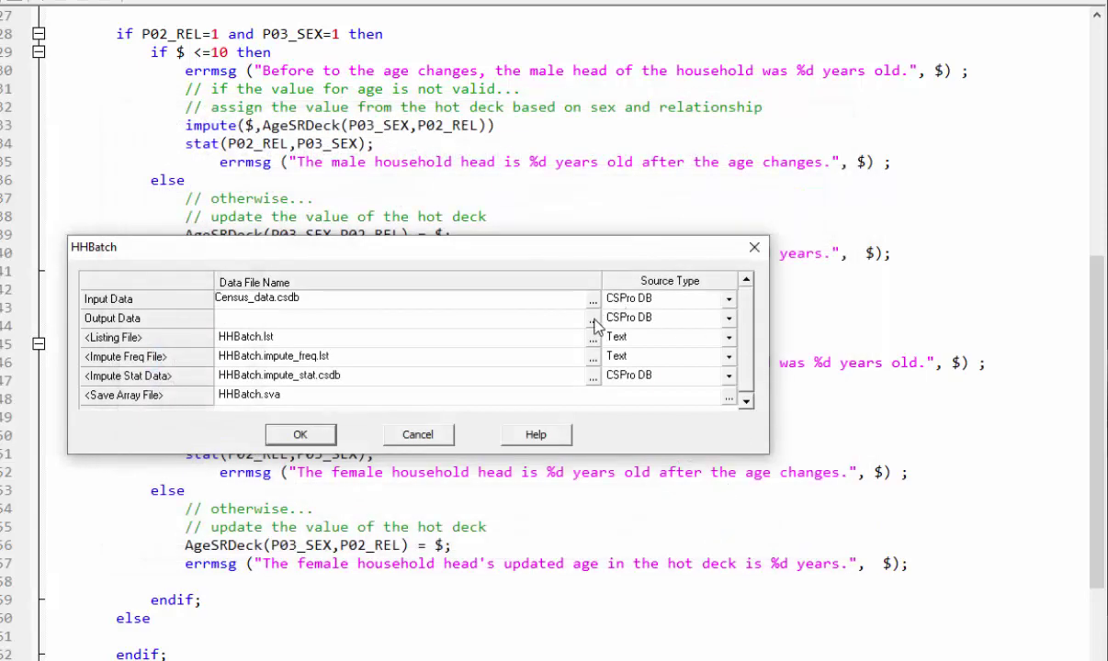
- Write output to a new Census_data_updated.csdb and confirm the run files
{"action": "left_click", "coordinate": [593, 318]}
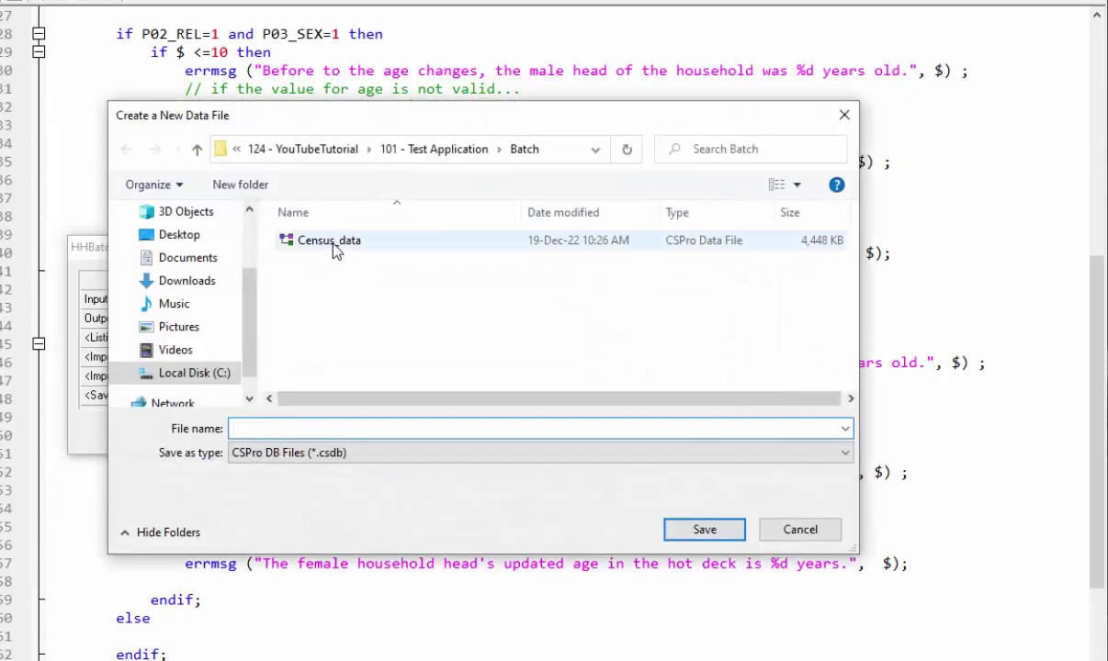
{"action": "left_click", "coordinate": [335, 244]}
{"action": "double_click", "coordinate": [348, 428]}
{"action": "left_click", "coordinate": [348, 428]}
{"action": "type", "text": "_updated"}
{"action": "key", "text": "Return"}
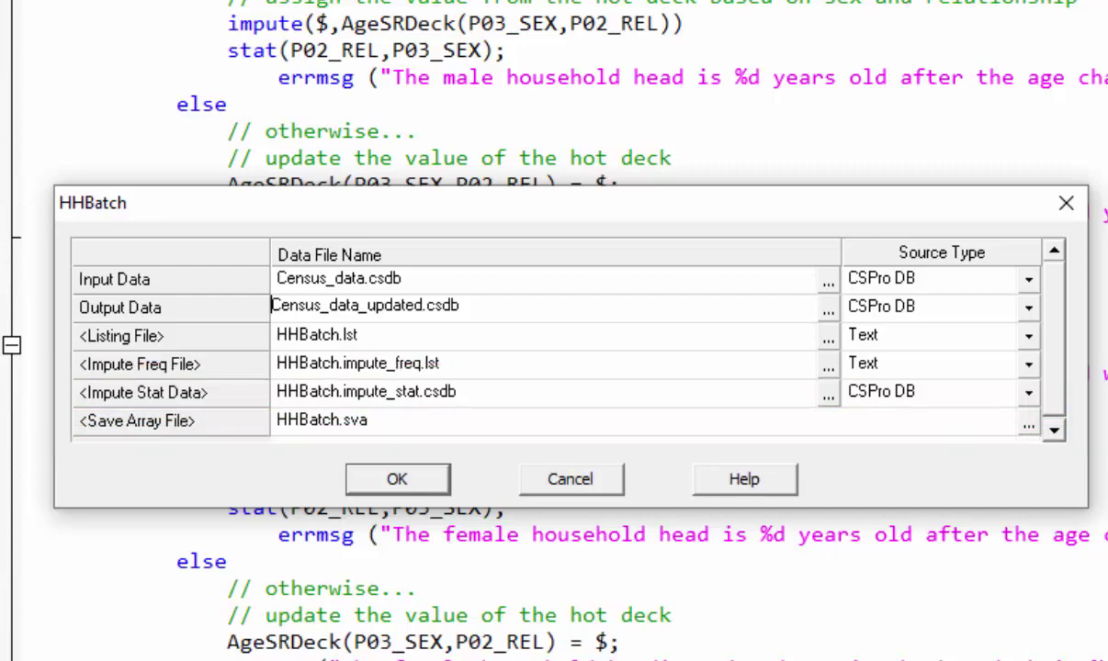
{"action": "left_click", "coordinate": [371, 478]}
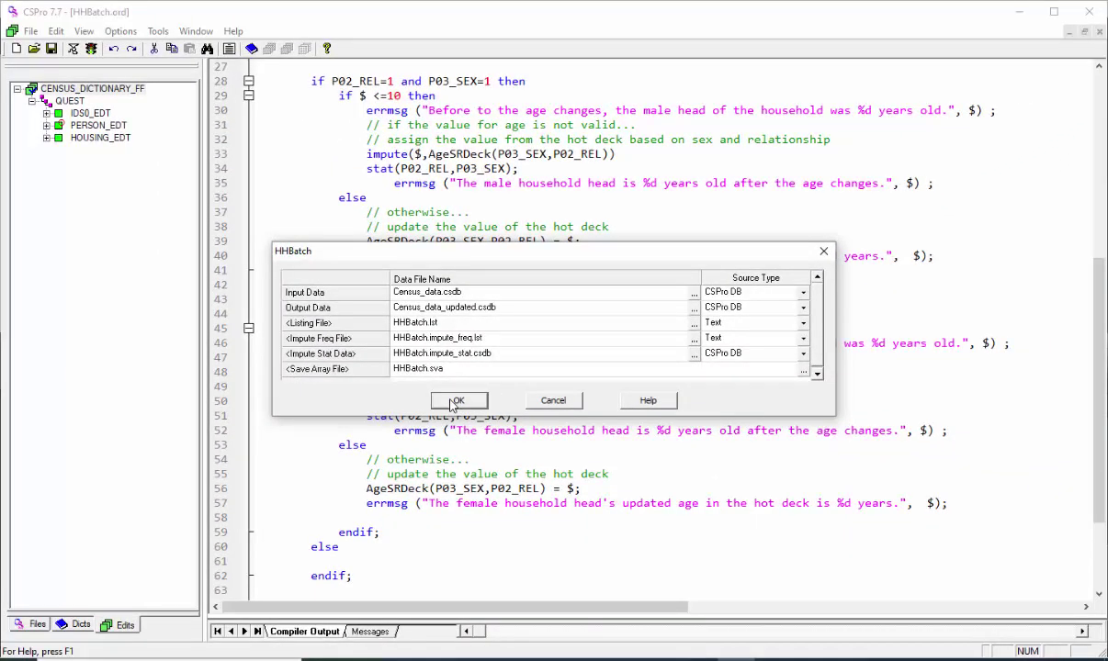
- Run the HHBatch batch edit to produce the output and impute-stat data
{"action": "left_click", "coordinate": [454, 401]}
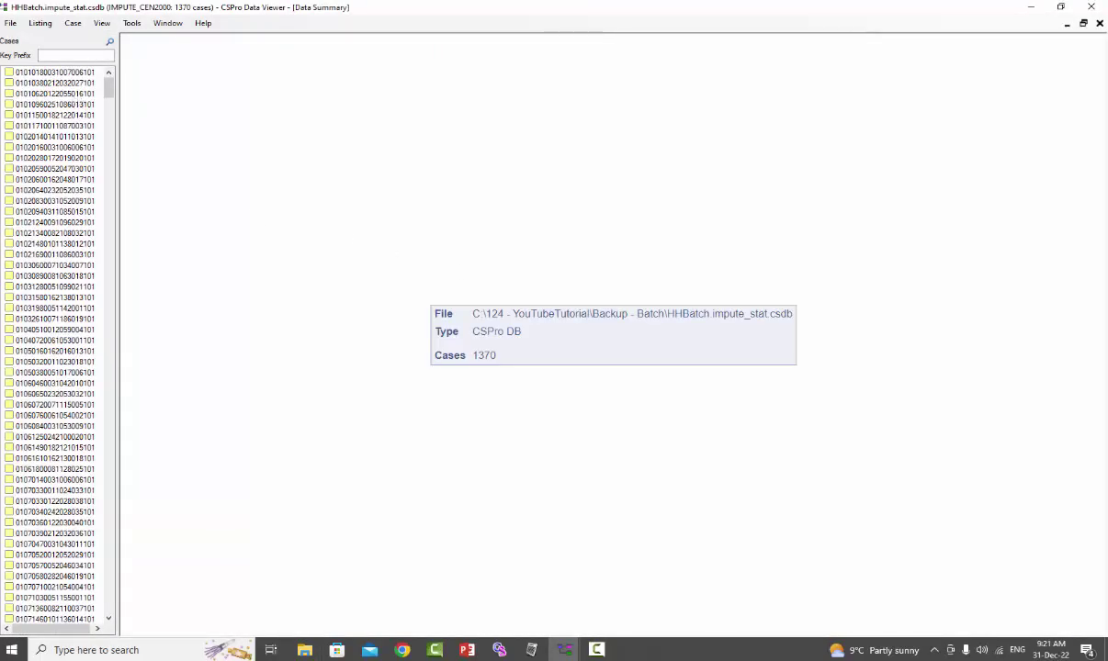
- Show the first impute-stat case, a household head's age imputed from 5–9 to 30–34
{"action": "key", "text": "Down"}
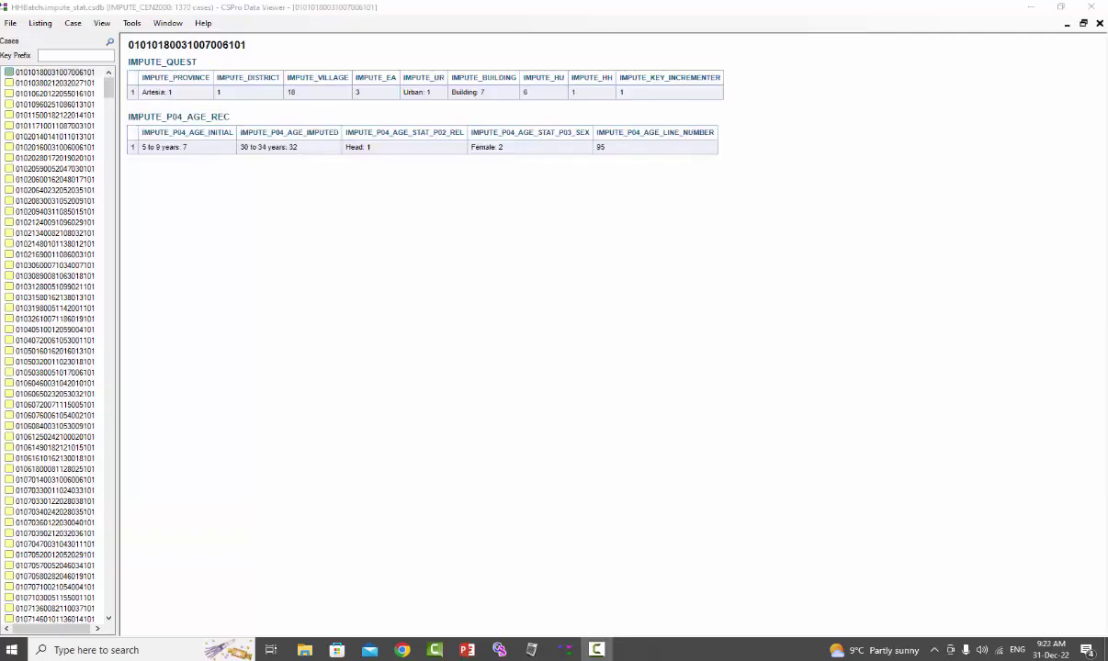